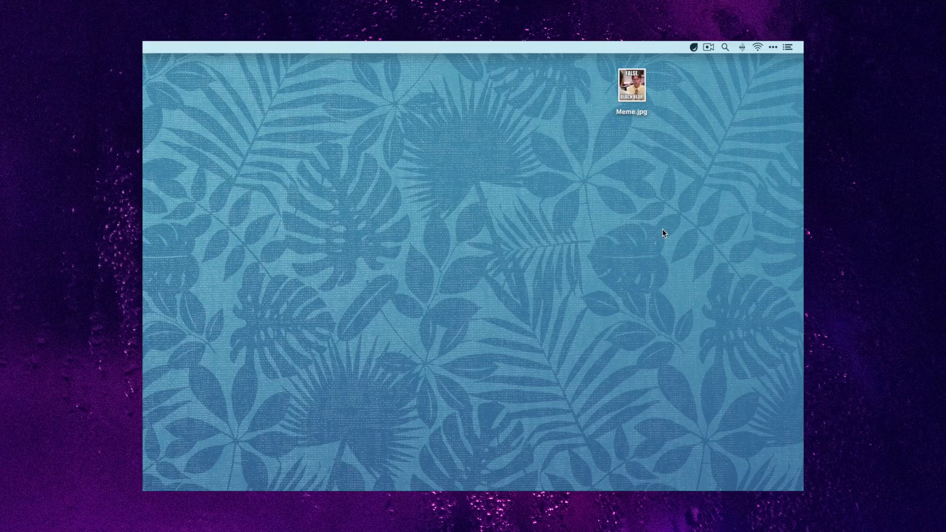
Drag Meme.jpg from the desktop onto the Droplr menu-bar icon to upload it and copy its link.
{"action": "left_click", "coordinate": [640, 85]}
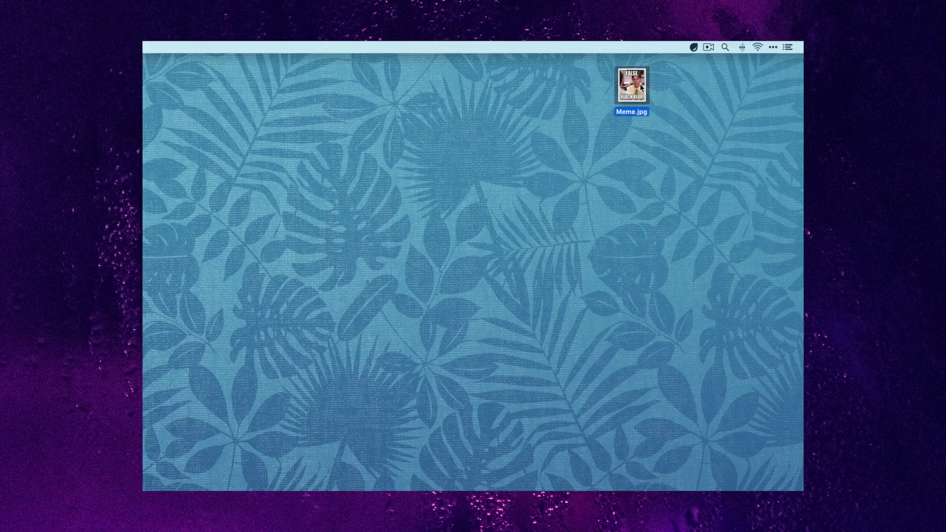
{"action": "left_click_drag", "start_coordinate": [640, 85], "coordinate": [694, 51]}
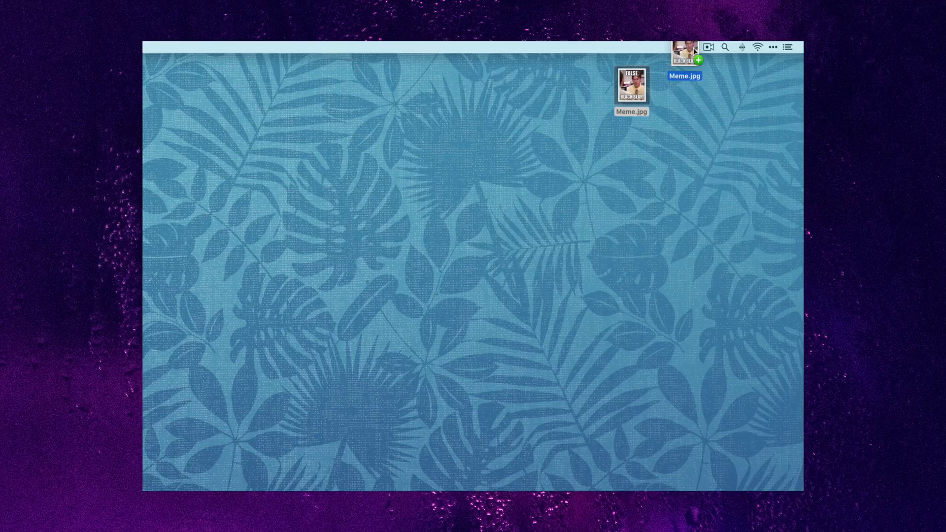
{"action": "left_click_drag", "start_coordinate": [694, 51], "coordinate": [695, 51]}
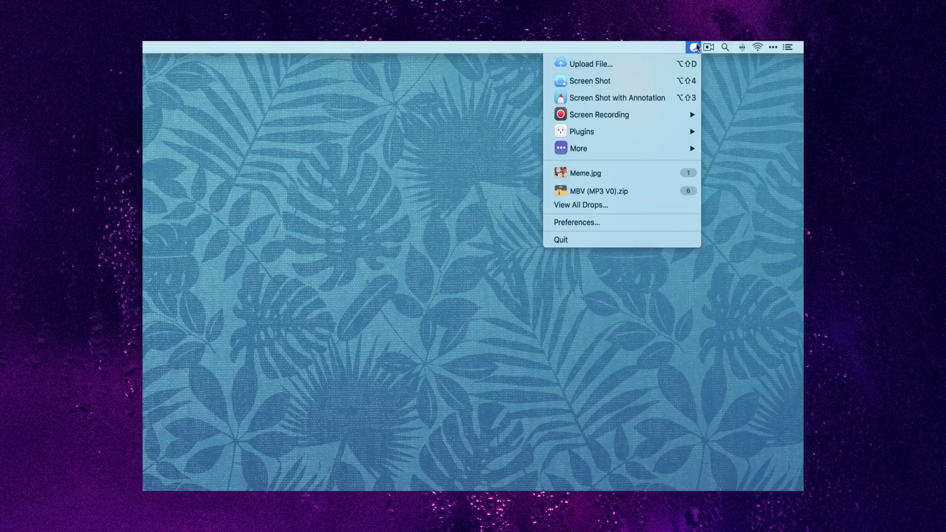
Browse the Droplr menu's Screen Recording, Plugins and More submenus.
{"action": "mouse_move", "coordinate": [633, 173]}
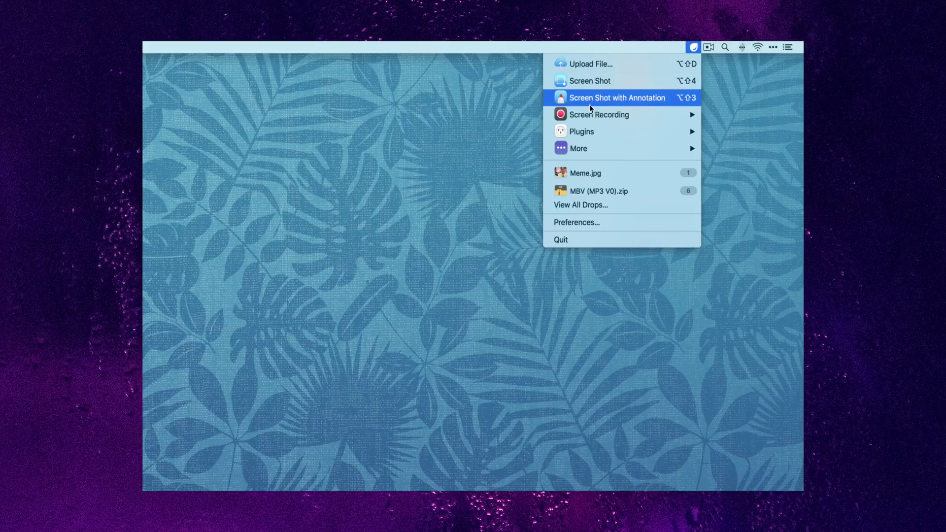
{"action": "mouse_move", "coordinate": [590, 114]}
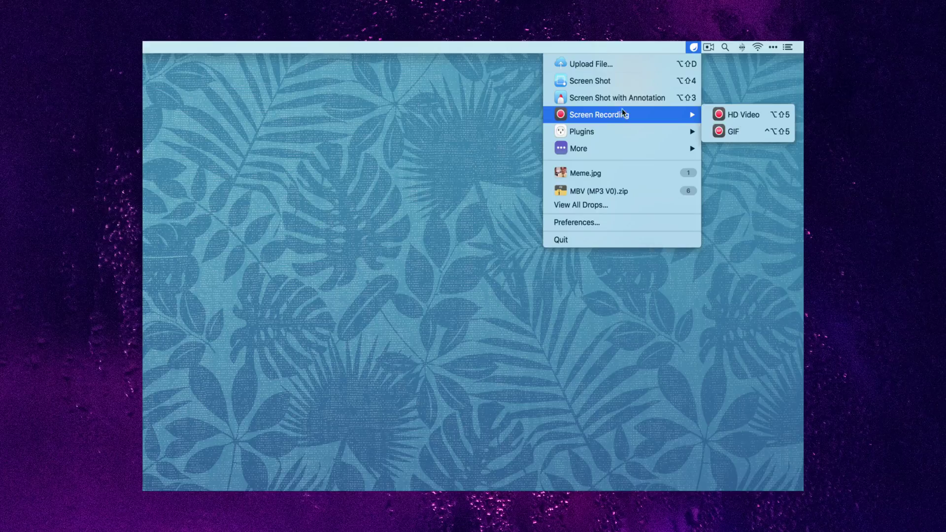
{"action": "mouse_move", "coordinate": [591, 133]}
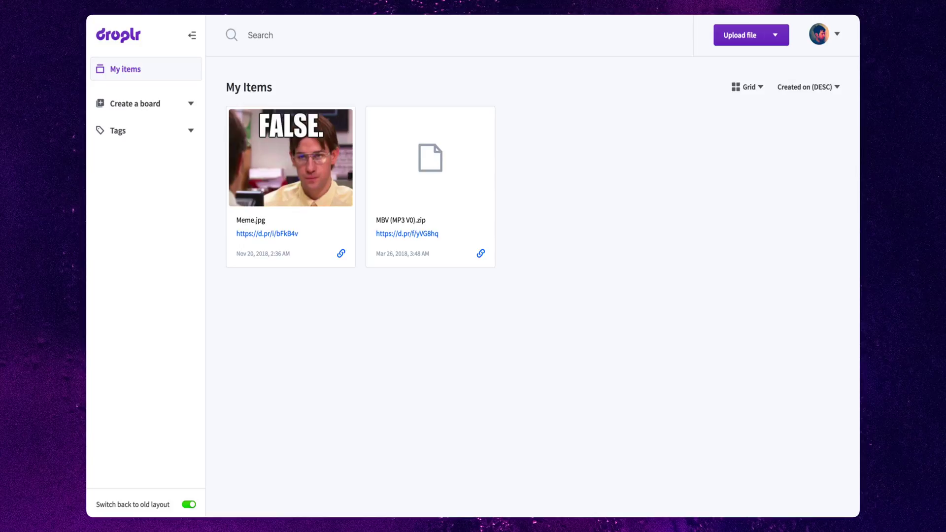
Open Meme.jpg in its own file view, then return to the My Items list.
{"action": "mouse_move", "coordinate": [312, 180]}
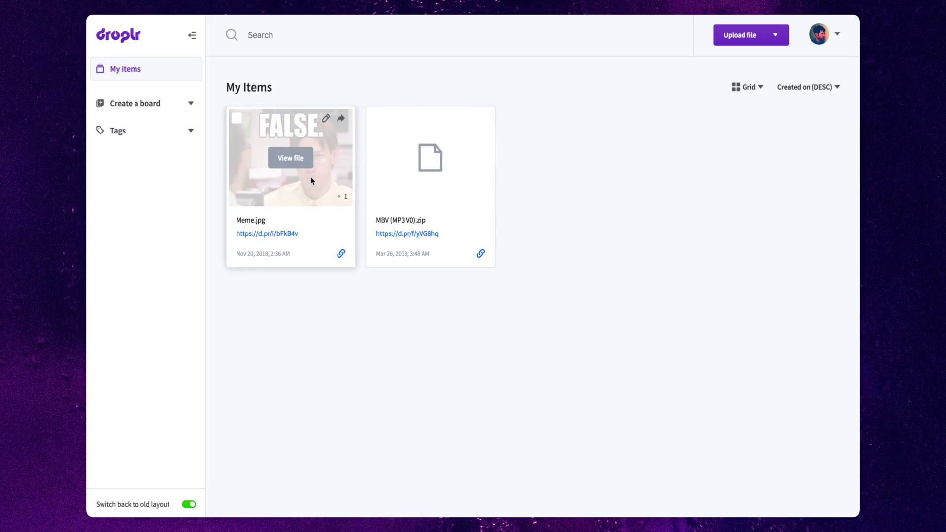
{"action": "mouse_move", "coordinate": [426, 171]}
{"action": "left_click", "coordinate": [289, 159]}
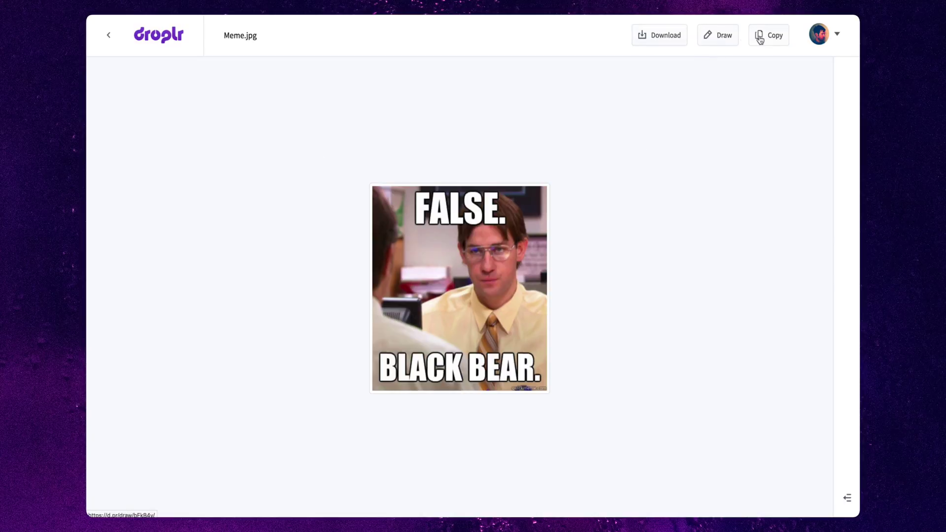
{"action": "left_click", "coordinate": [110, 35]}
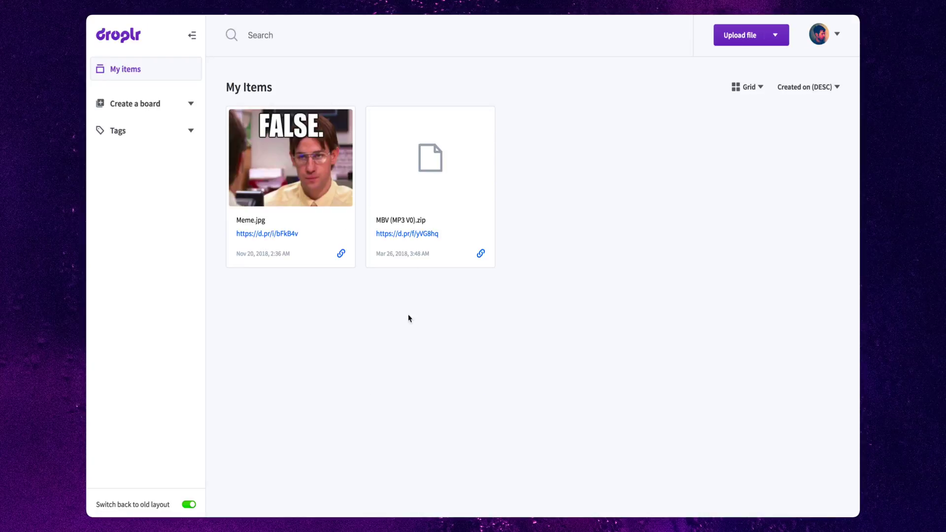
{"action": "mouse_move", "coordinate": [378, 121]}
{"action": "left_click", "coordinate": [377, 119]}
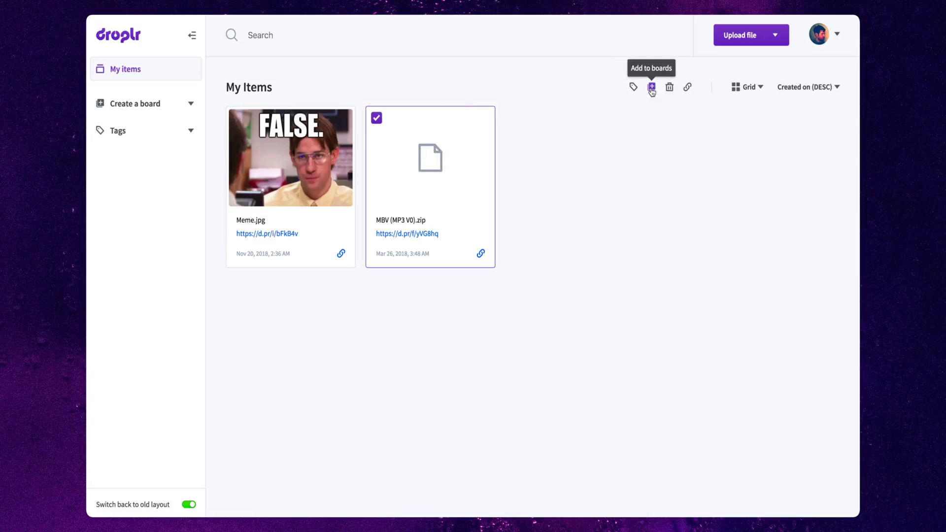
{"action": "left_click", "coordinate": [690, 90]}
{"action": "left_click", "coordinate": [757, 88]}
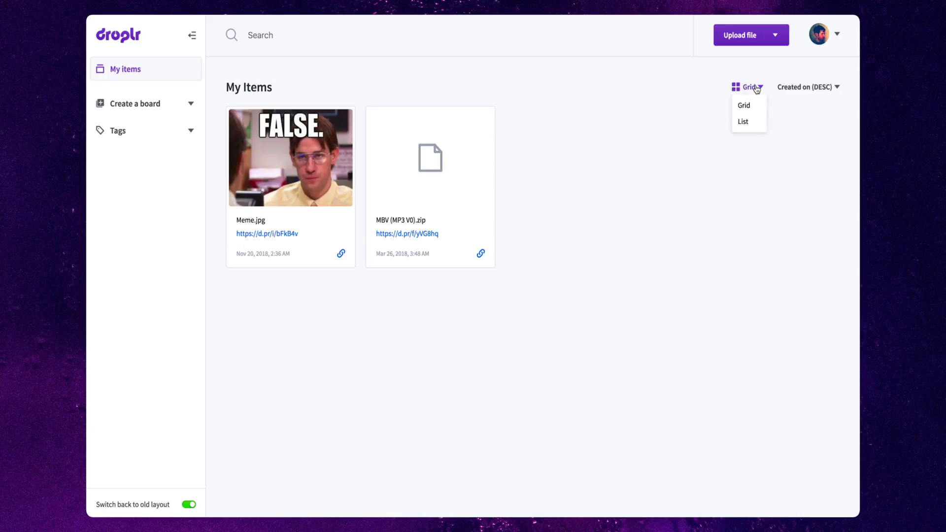
{"action": "left_click", "coordinate": [744, 126]}
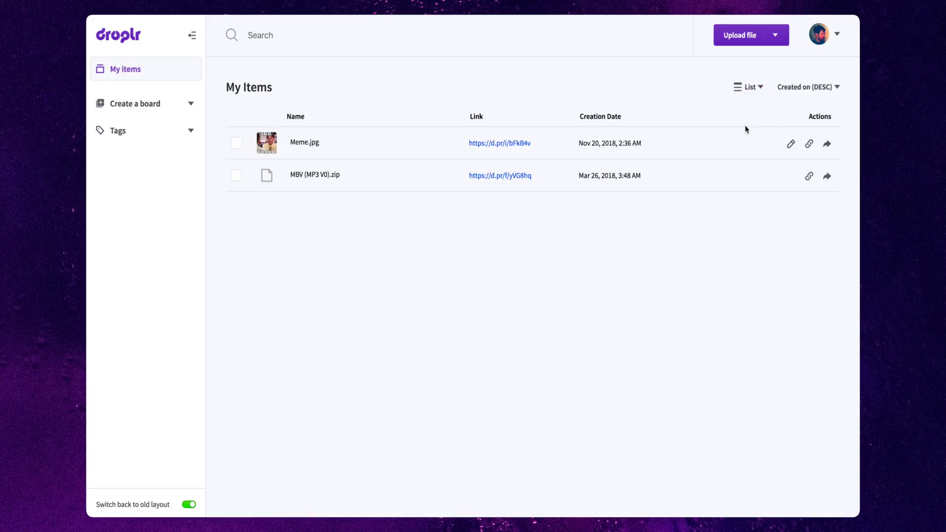
{"action": "left_click", "coordinate": [749, 87]}
{"action": "left_click", "coordinate": [743, 109]}
{"action": "left_click", "coordinate": [280, 38]}
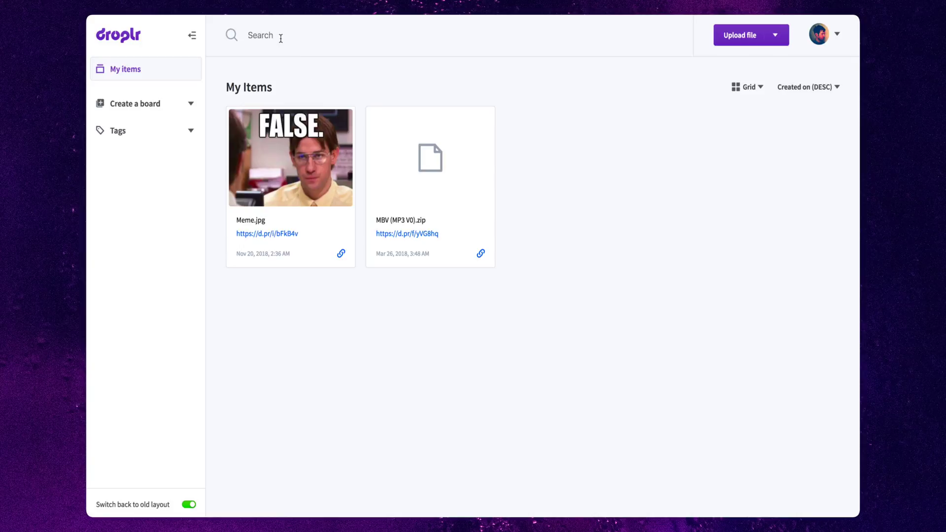
{"action": "left_click", "coordinate": [195, 40]}
{"action": "left_click", "coordinate": [118, 37]}
{"action": "left_click", "coordinate": [781, 39]}
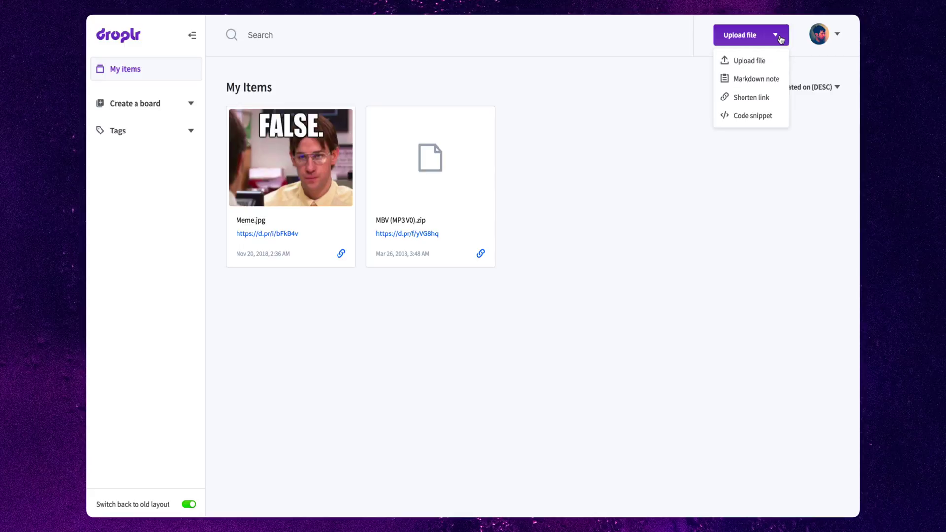
{"action": "left_click", "coordinate": [781, 40]}
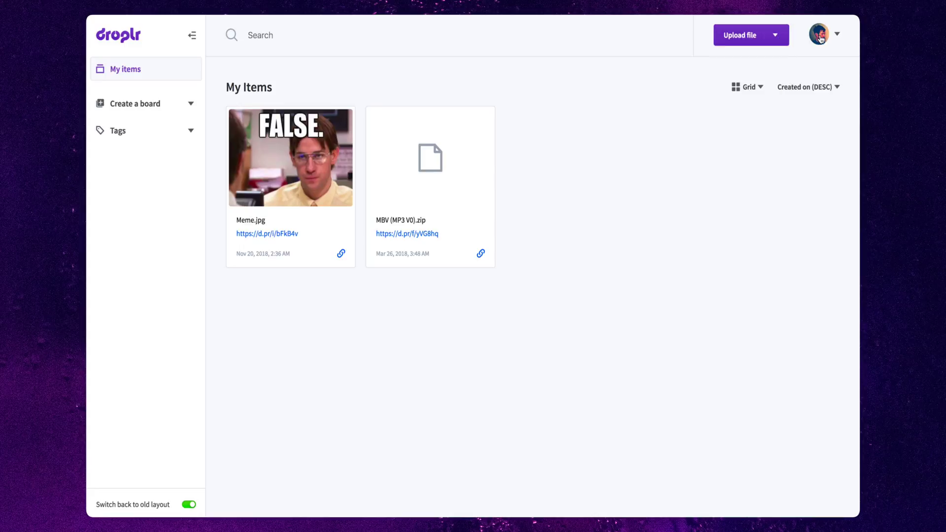
Create a board named 'Memes' with its Privacy set to Public.
{"action": "left_click", "coordinate": [131, 105]}
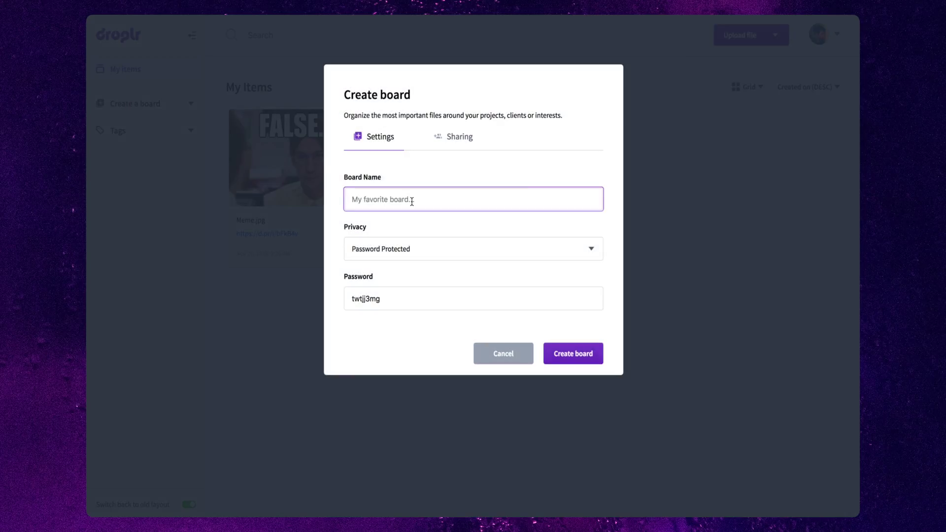
{"action": "type", "text": "Memes"}
{"action": "left_click", "coordinate": [448, 140]}
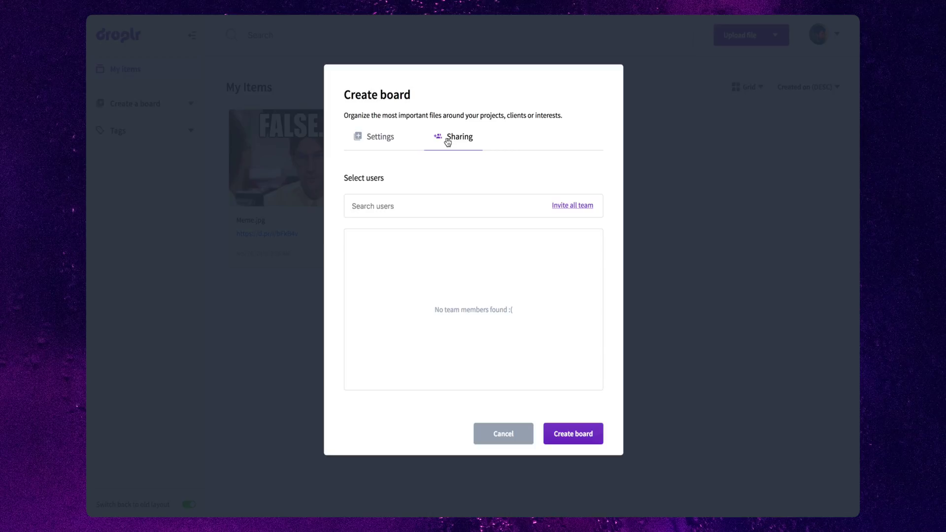
{"action": "left_click", "coordinate": [390, 142]}
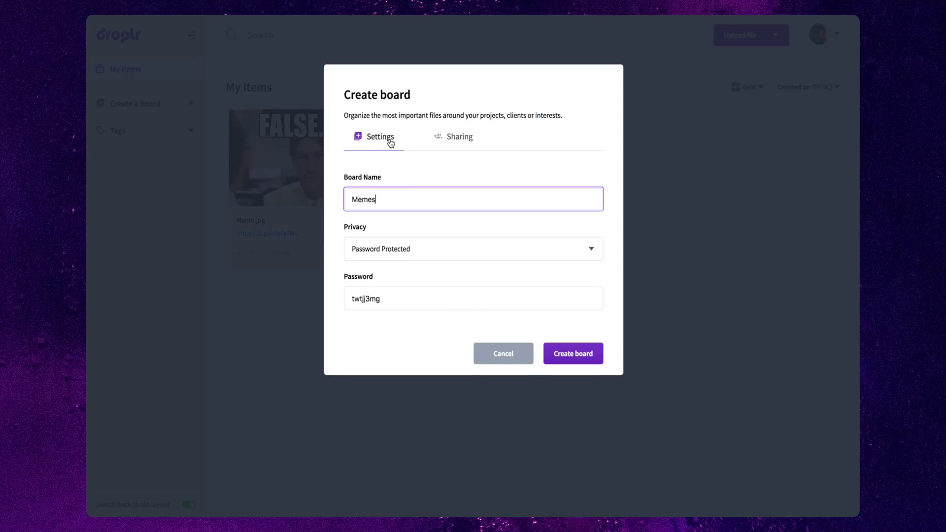
{"action": "left_click", "coordinate": [590, 248]}
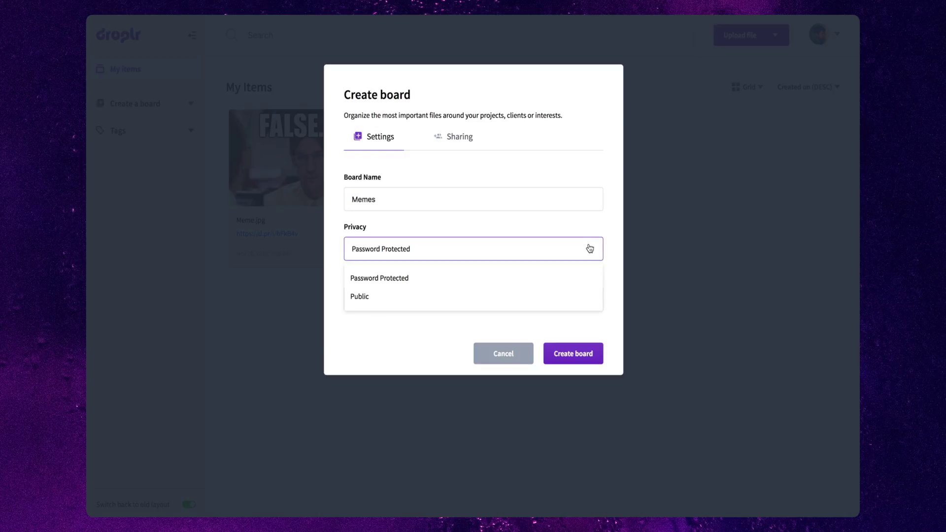
{"action": "left_click", "coordinate": [446, 298]}
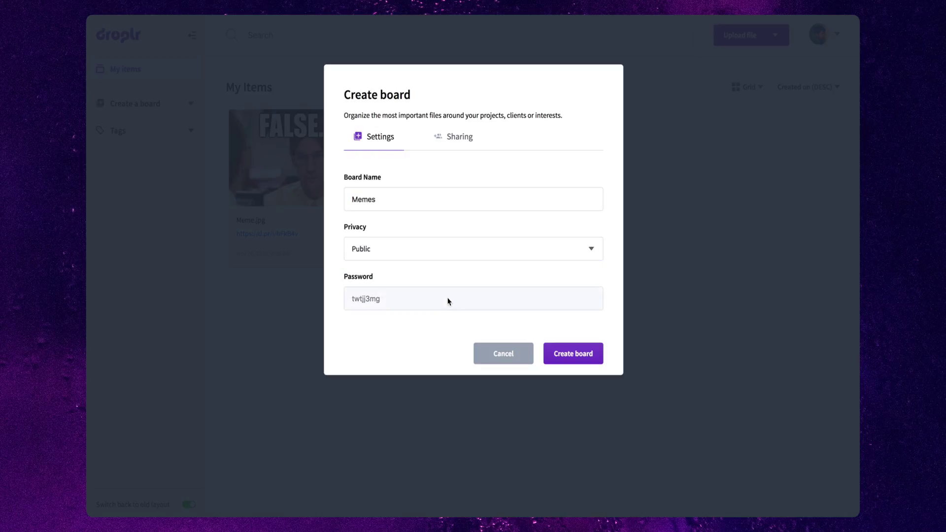
{"action": "left_click", "coordinate": [572, 353]}
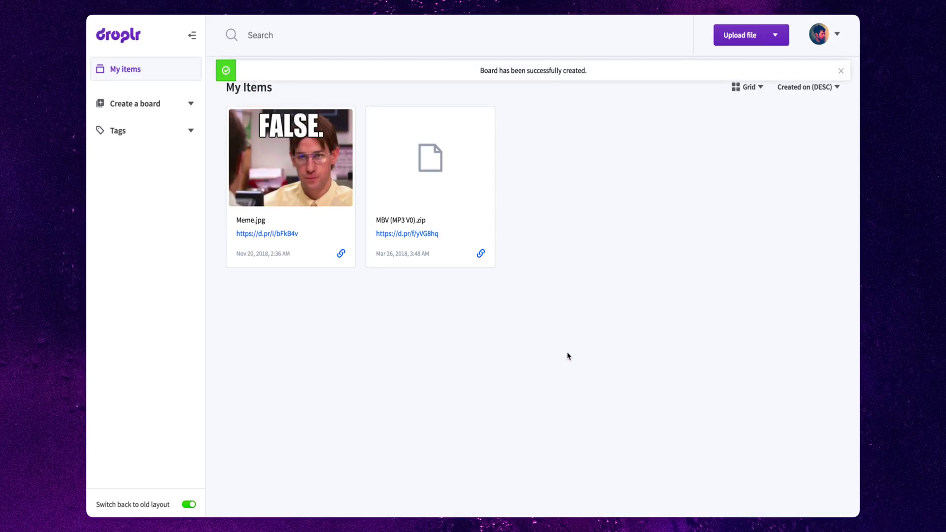
Check the boards list and the new Memes board, then return to all items.
{"action": "left_click", "coordinate": [192, 103]}
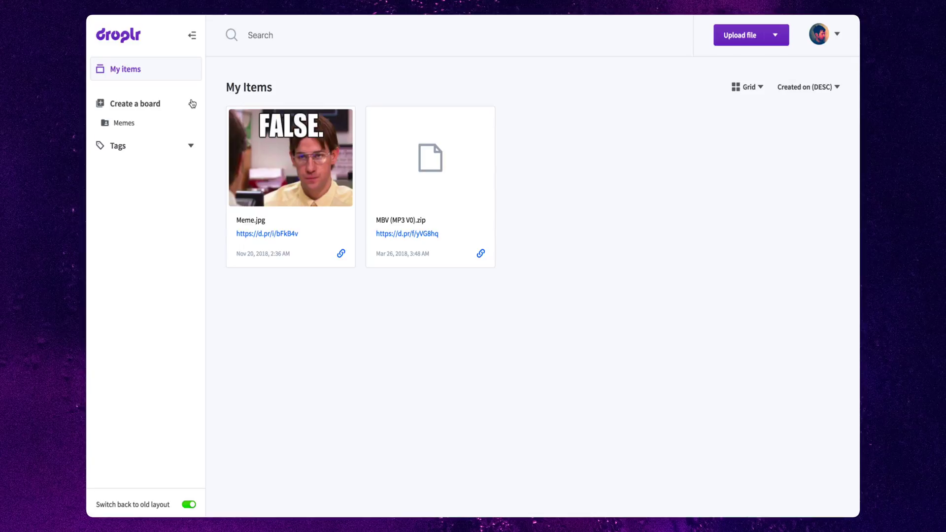
{"action": "left_click", "coordinate": [139, 124]}
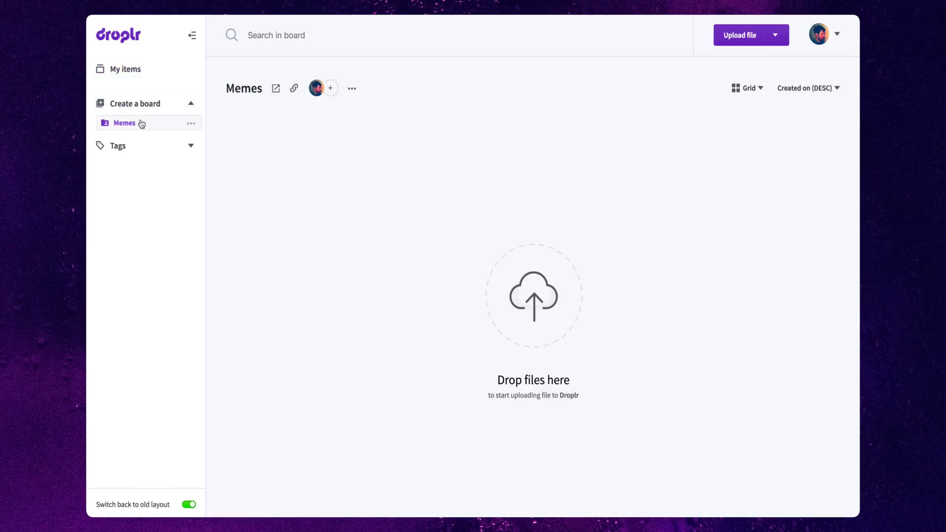
{"action": "left_click", "coordinate": [135, 74]}
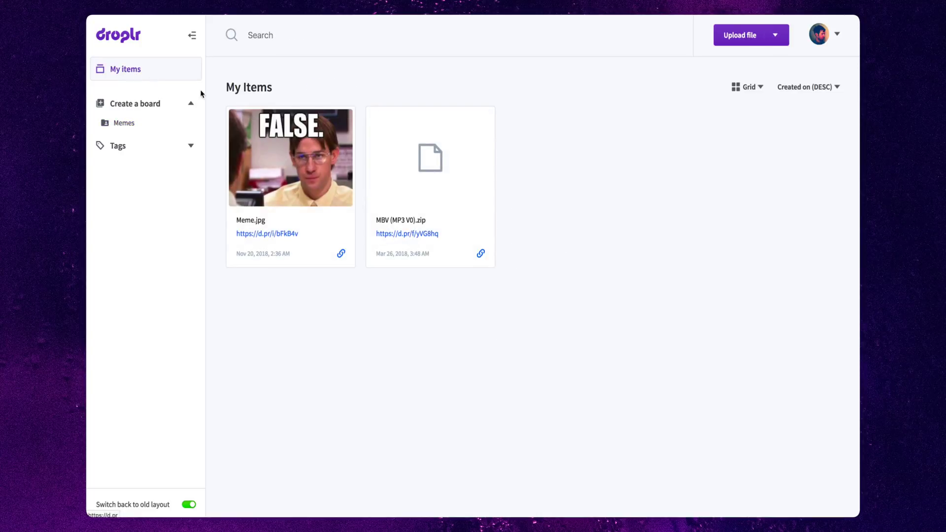
Add the Meme.jpg card to the Memes board and open that board.
{"action": "left_click", "coordinate": [237, 119]}
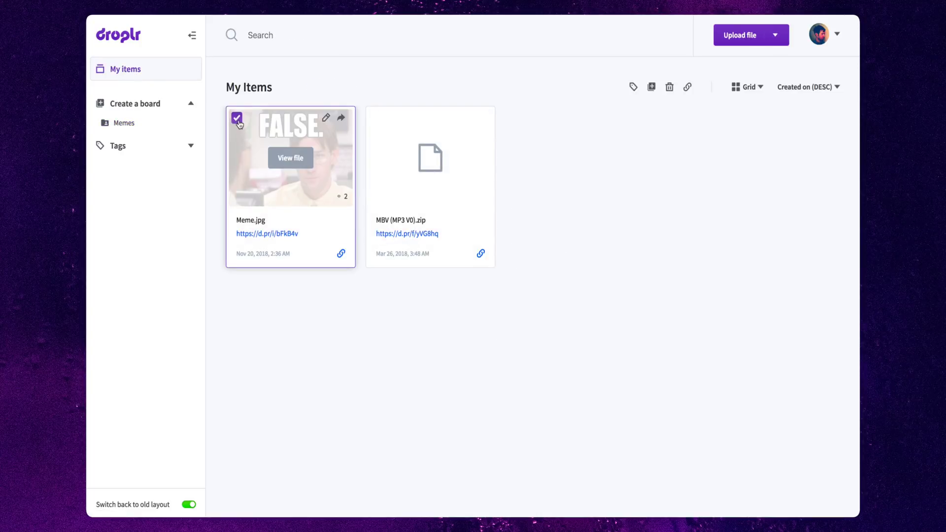
{"action": "left_click", "coordinate": [652, 88]}
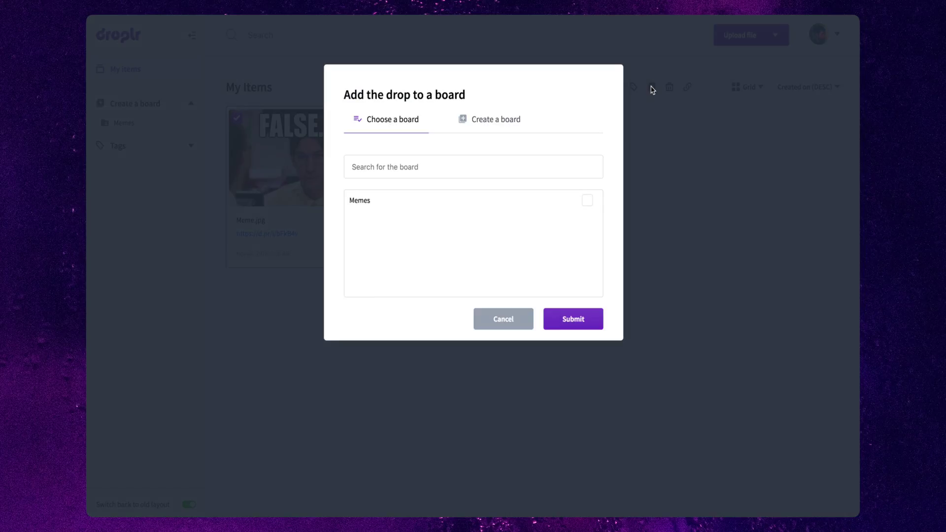
{"action": "left_click", "coordinate": [373, 201]}
{"action": "left_click", "coordinate": [587, 320]}
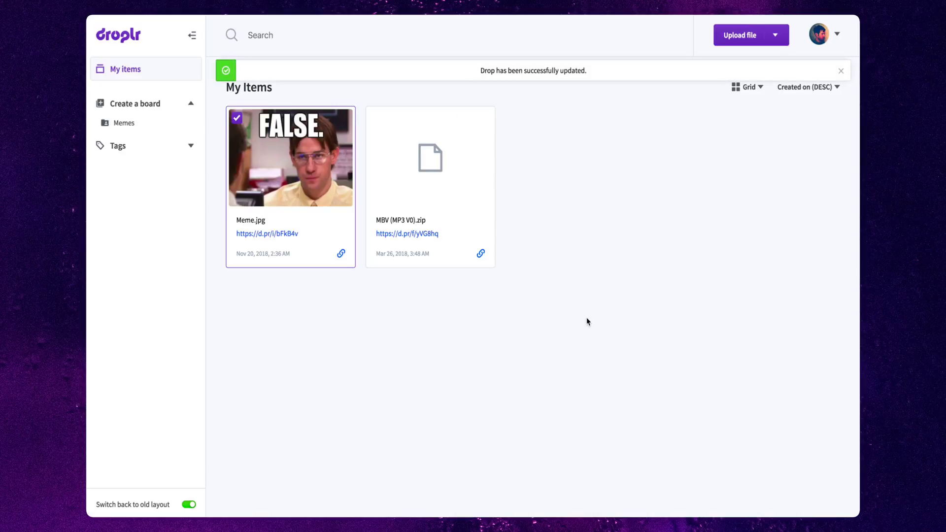
{"action": "left_click", "coordinate": [144, 126]}
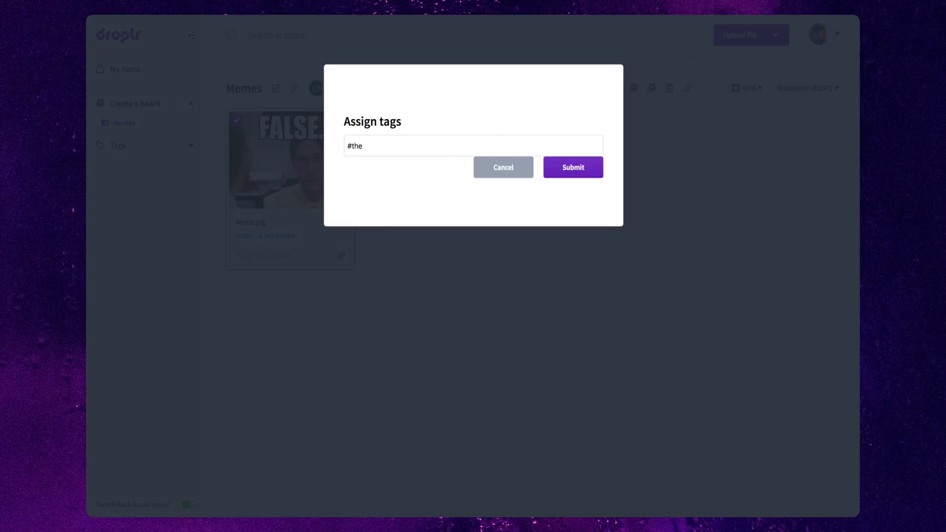
Tag Meme.jpg '#the-office' and open the-office tag page from the Tags list.
{"action": "type", "text": "-office"}
{"action": "left_click", "coordinate": [568, 169]}
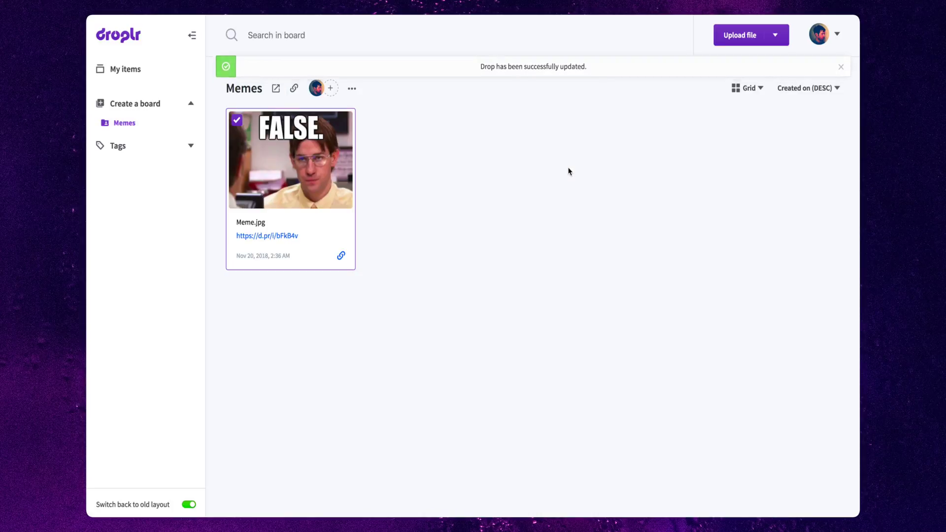
{"action": "left_click", "coordinate": [192, 148]}
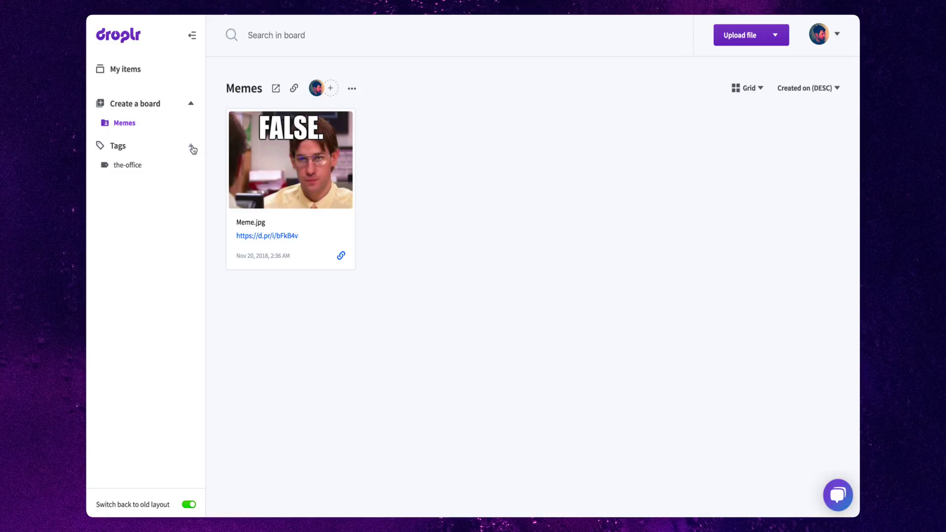
{"action": "left_click", "coordinate": [131, 167]}
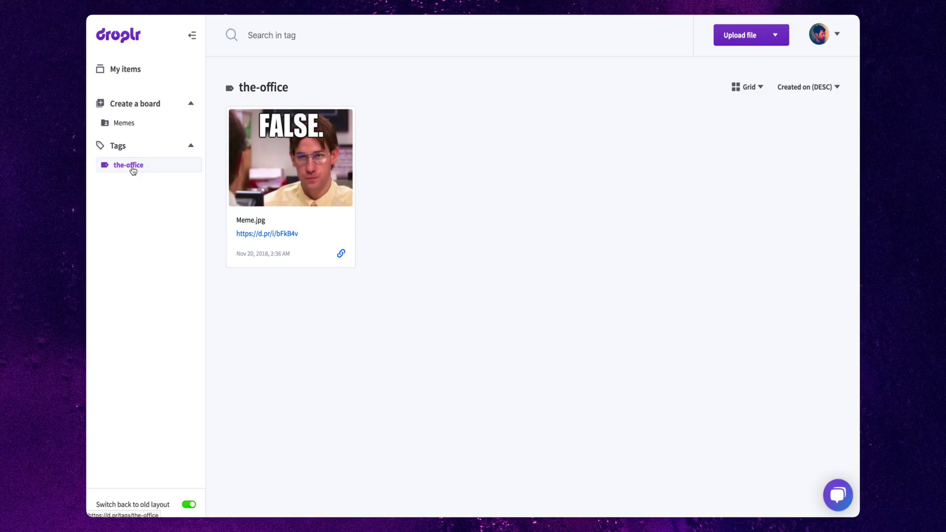
{"action": "mouse_move", "coordinate": [300, 165]}
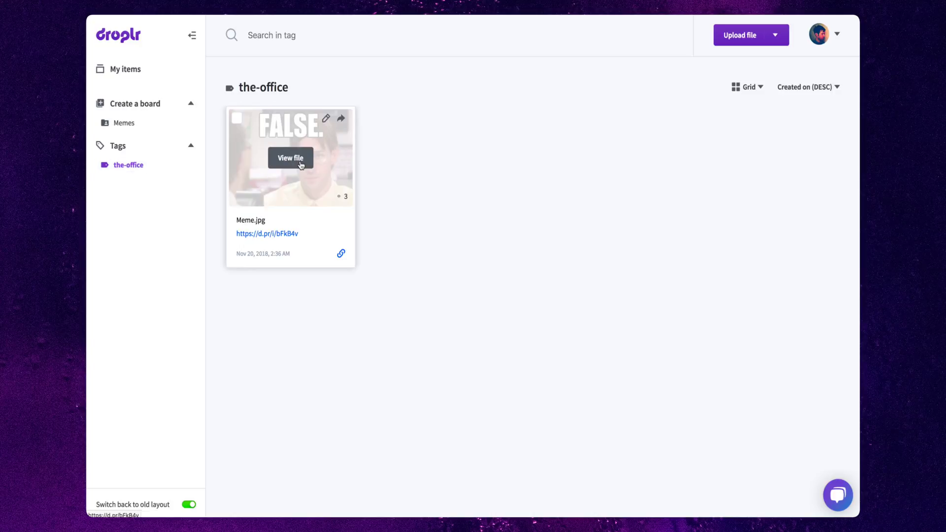
{"action": "left_click", "coordinate": [301, 164]}
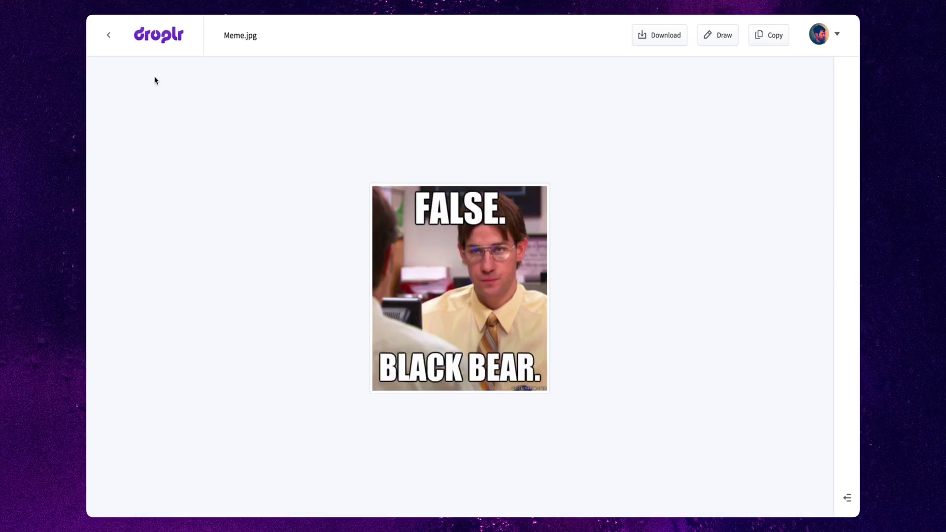
{"action": "left_click", "coordinate": [108, 37]}
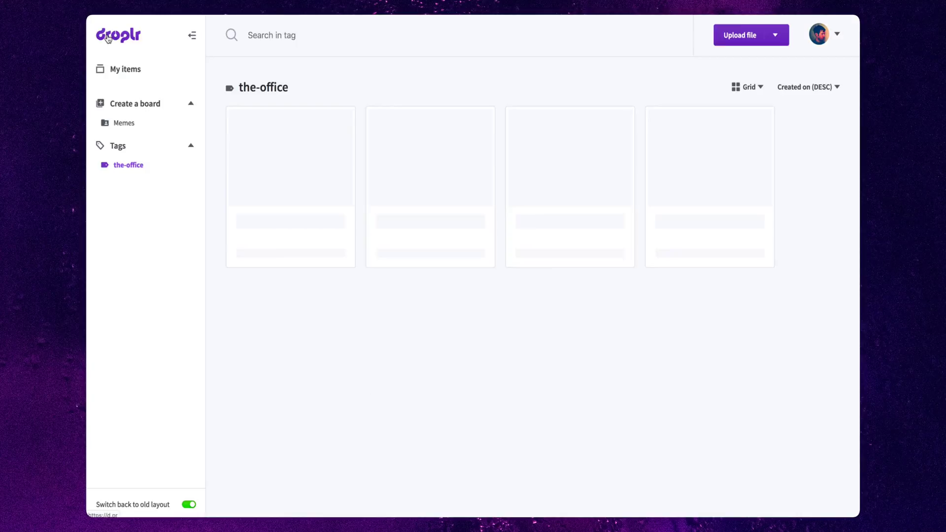
{"action": "left_click", "coordinate": [130, 75]}
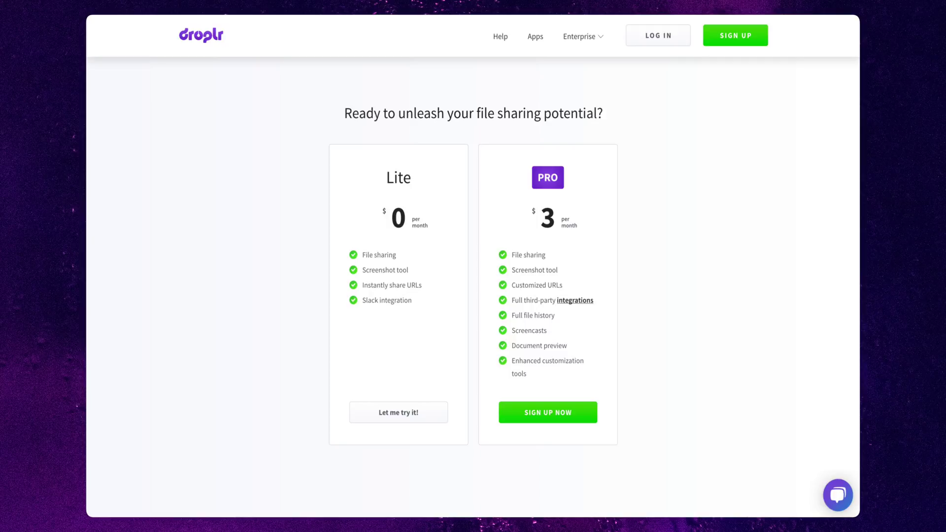
{"action": "mouse_move", "coordinate": [600, 38]}
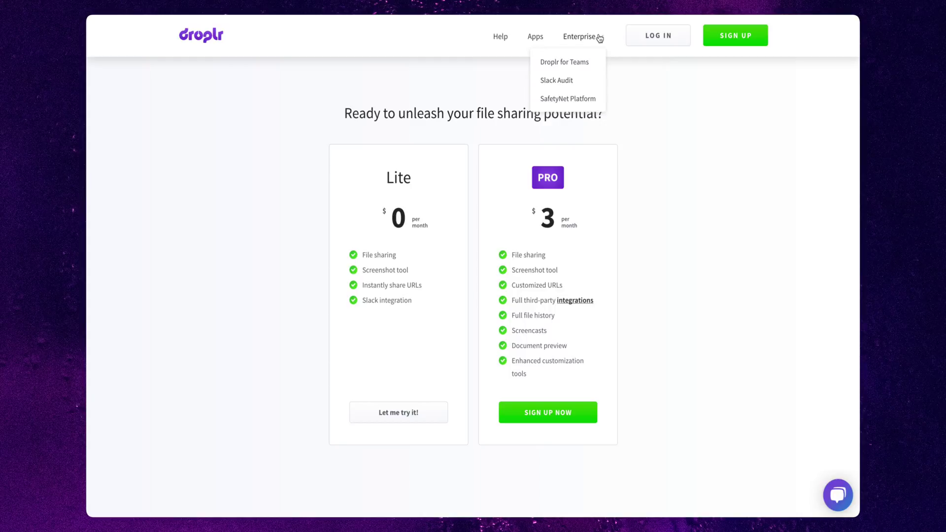